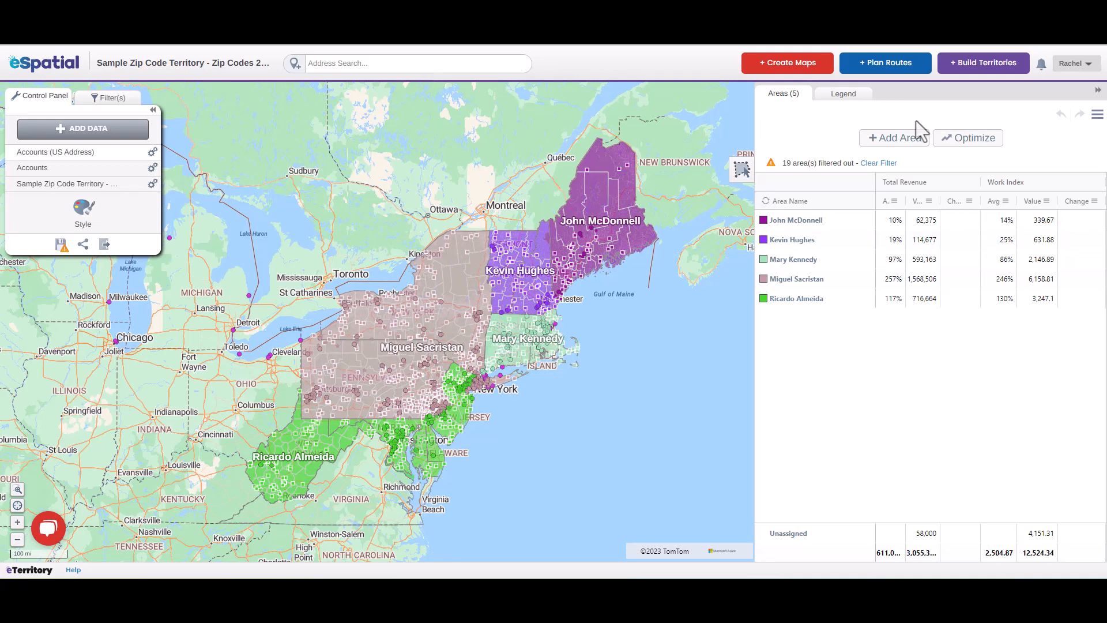
Open the territory balances settings and look through the defined balances, including the column choices for Count
{"action": "left_click", "coordinate": [1097, 114]}
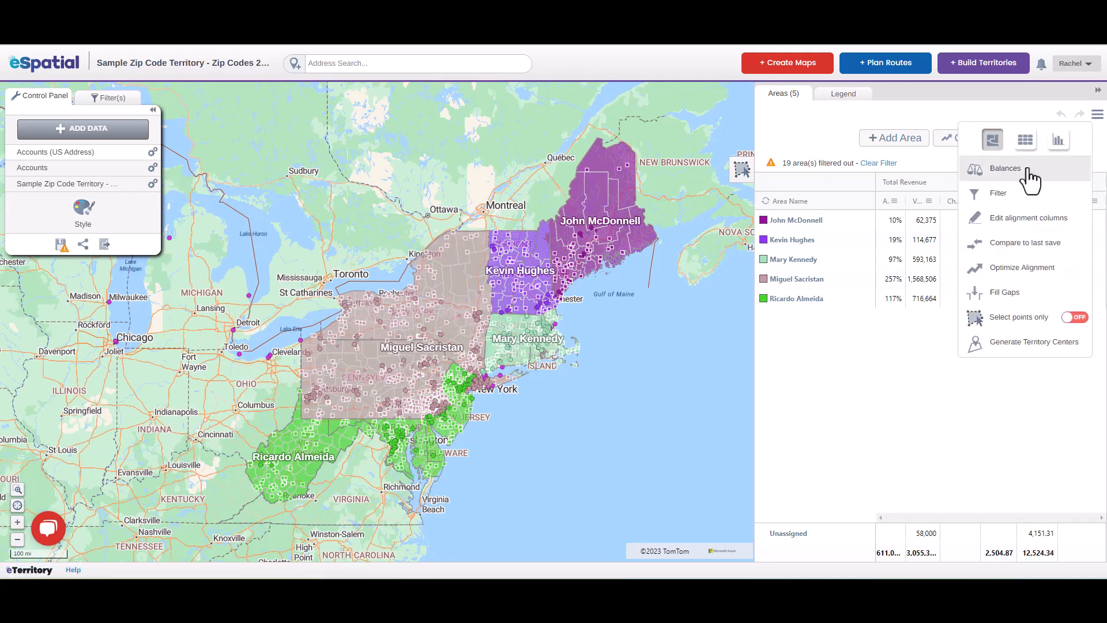
{"action": "left_click", "coordinate": [1032, 167]}
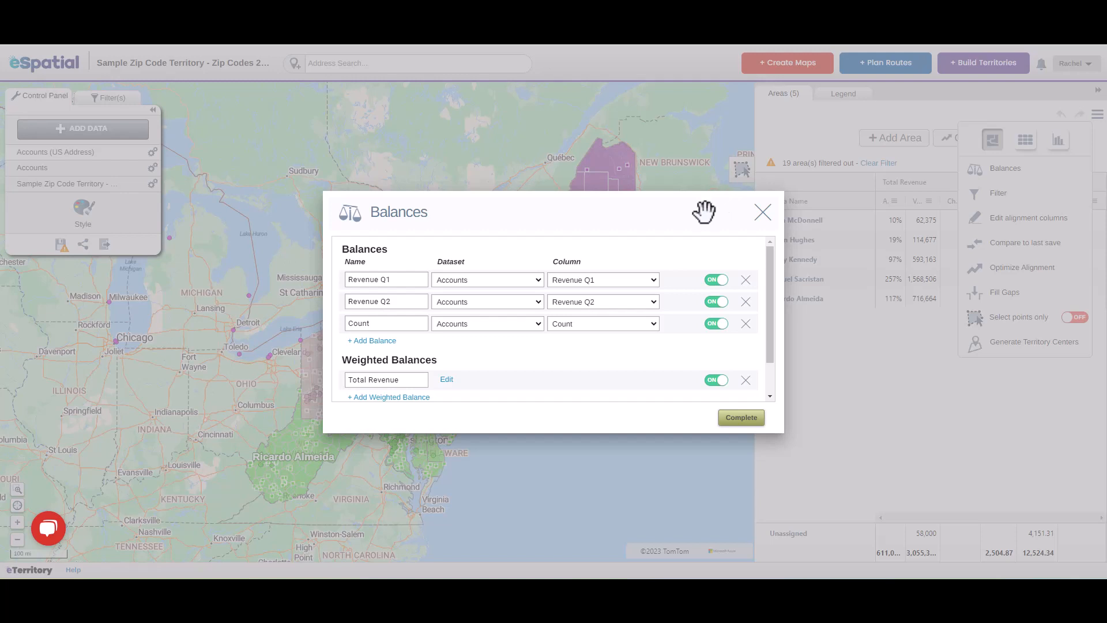
{"action": "left_click", "coordinate": [620, 326]}
{"action": "left_click", "coordinate": [621, 327]}
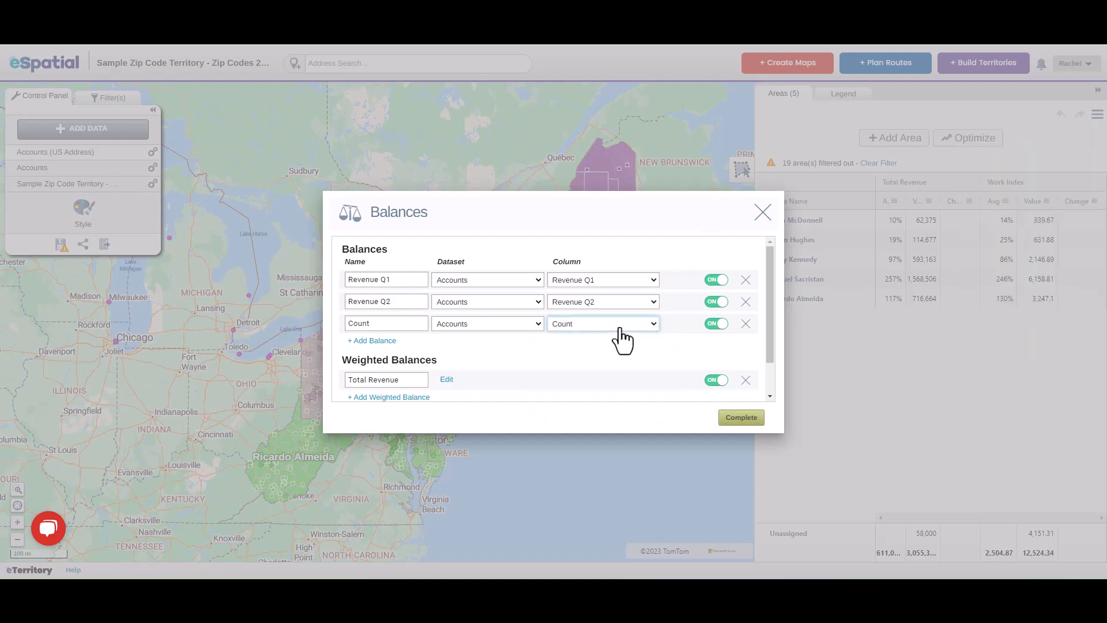
{"action": "scroll", "coordinate": [455, 369], "scroll_direction": "down", "scroll_amount": 1}
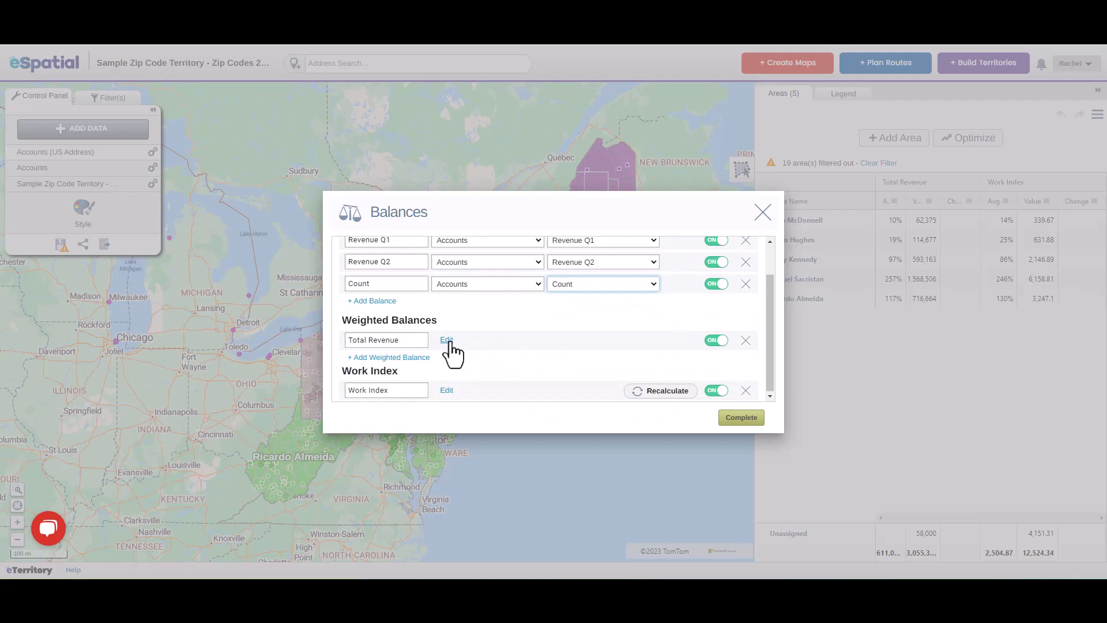
Check the settings of the Total Revenue weighted balance and of the Work Index
{"action": "left_click", "coordinate": [446, 340]}
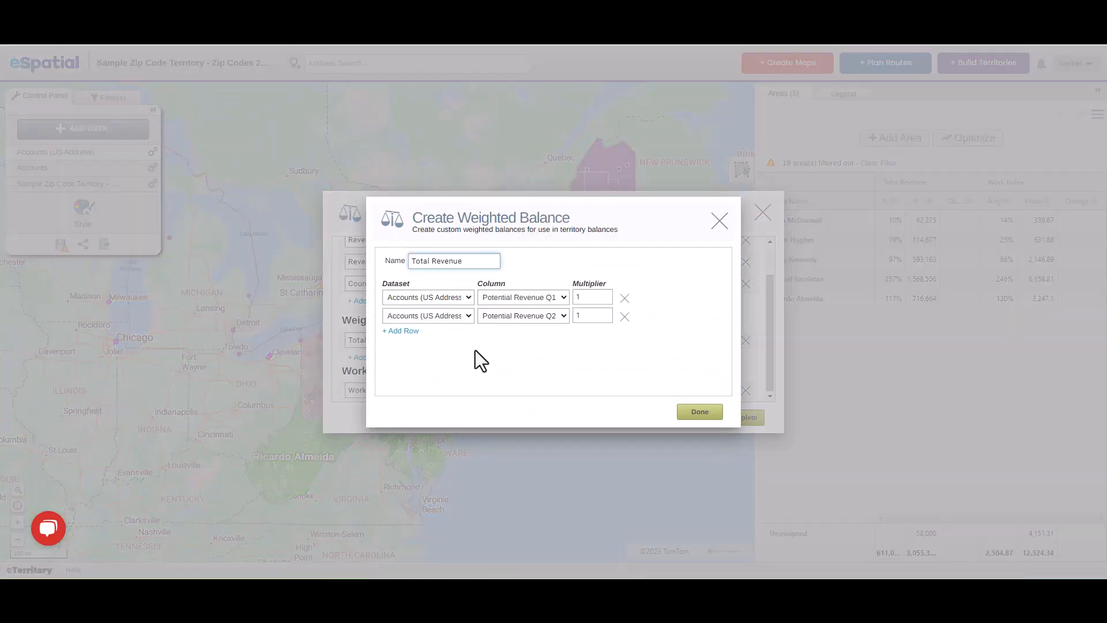
{"action": "left_click", "coordinate": [544, 314]}
{"action": "left_click", "coordinate": [545, 316]}
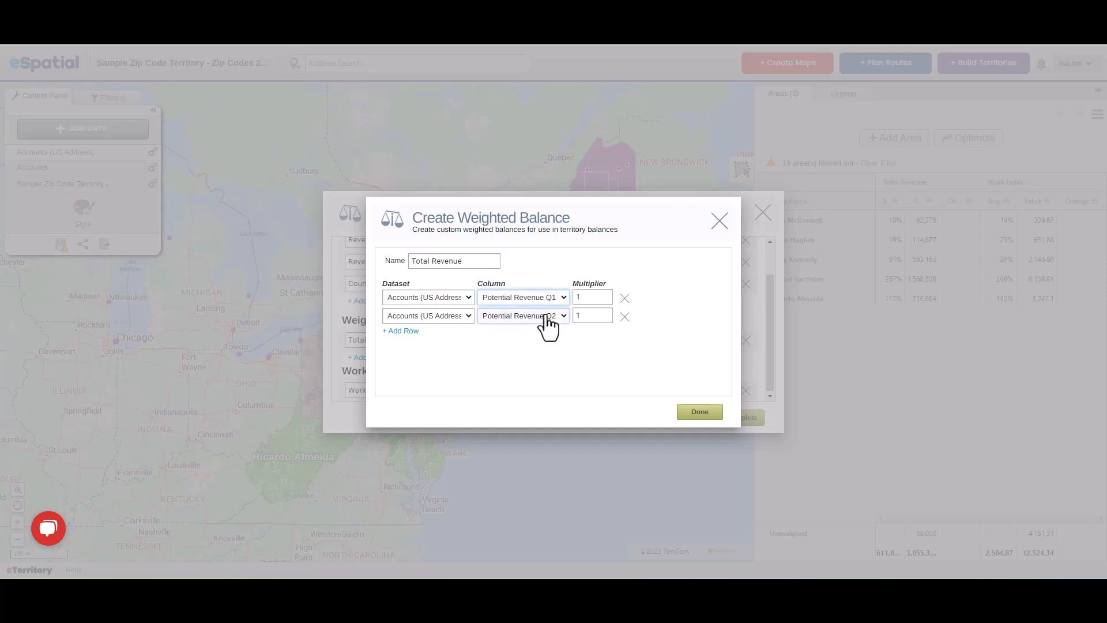
{"action": "left_click", "coordinate": [699, 412]}
{"action": "left_click", "coordinate": [453, 391]}
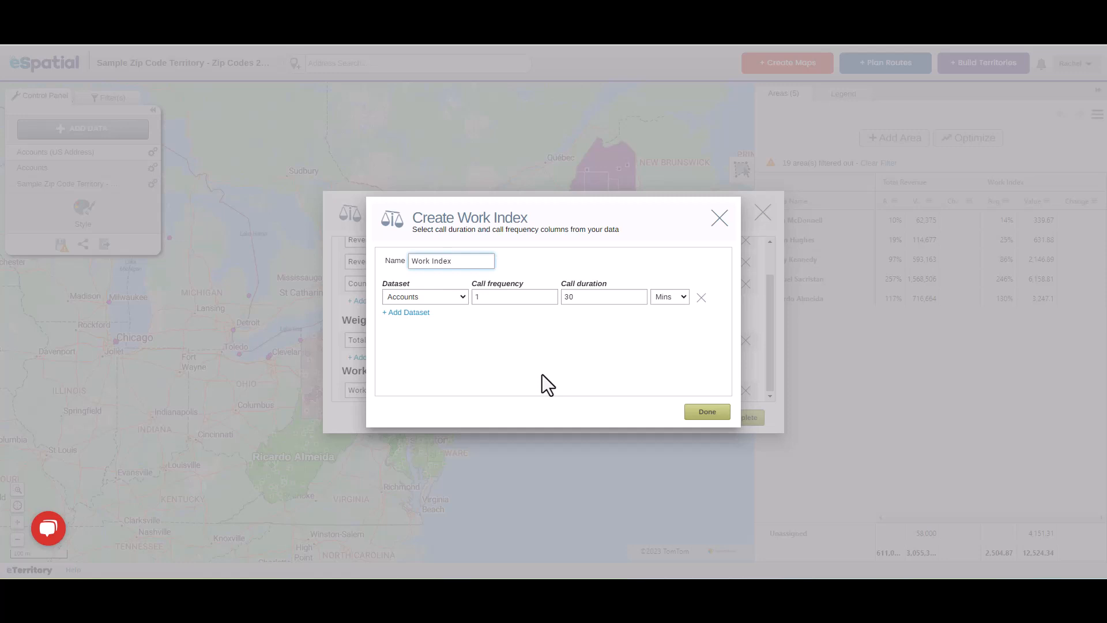
{"action": "left_click", "coordinate": [709, 412]}
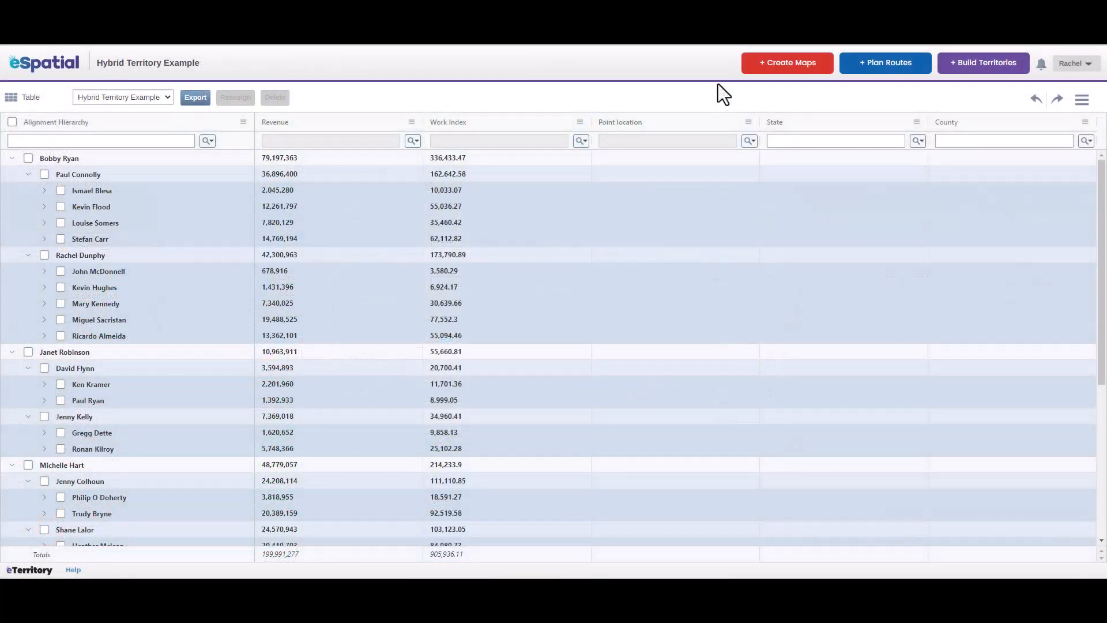
Switch the table to the Accounts to Terr V2 dataset and limit it to changed records only
{"action": "left_click", "coordinate": [154, 98]}
{"action": "left_click", "coordinate": [151, 117]}
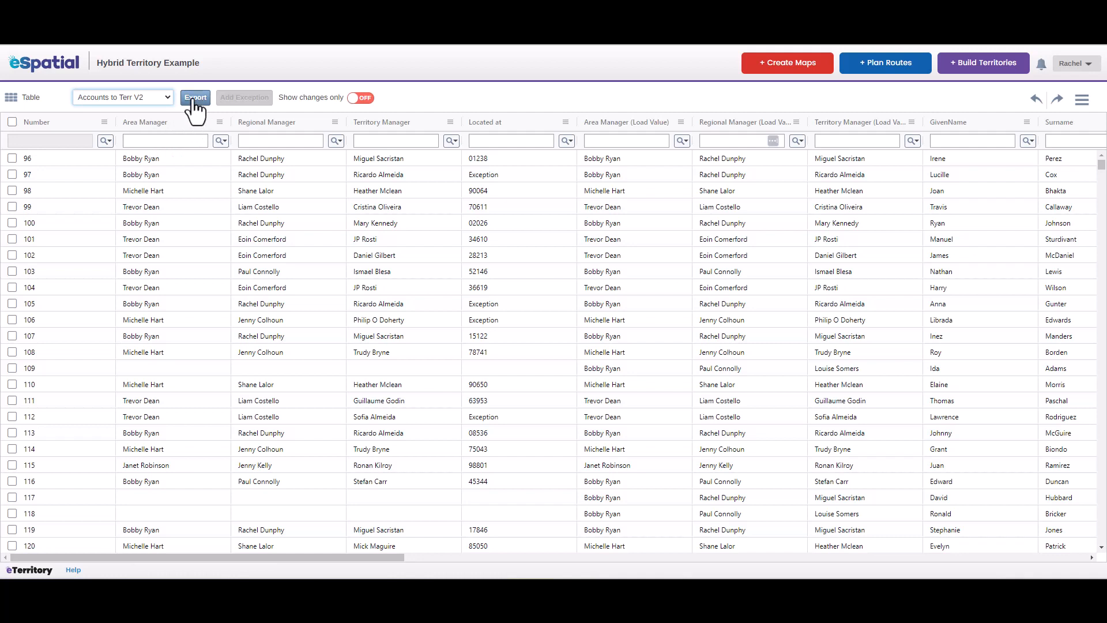
{"action": "left_click", "coordinate": [361, 101]}
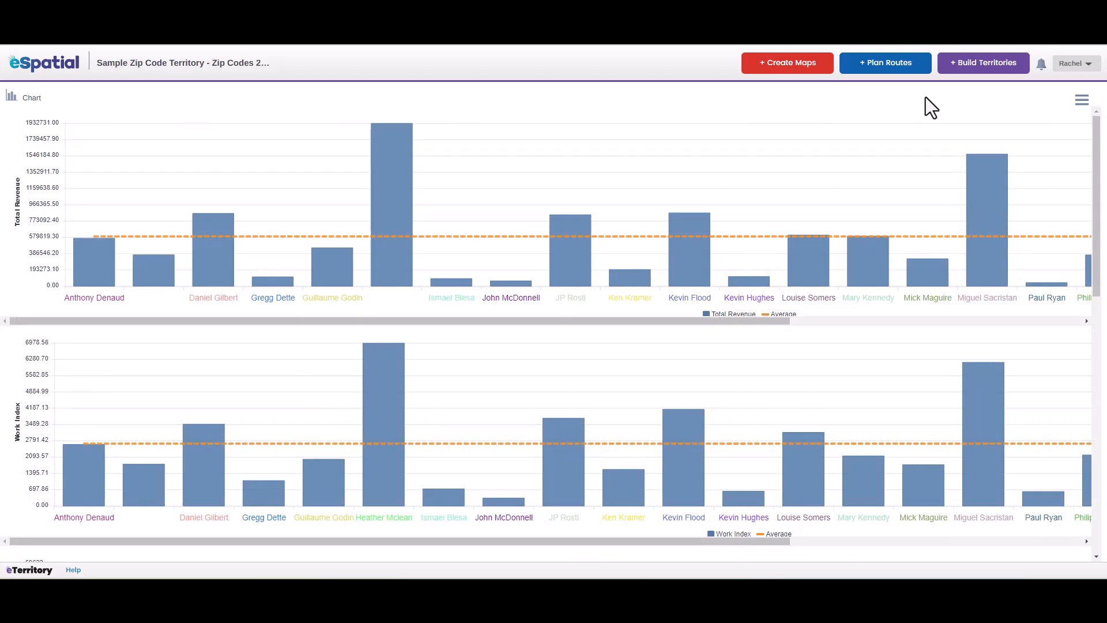
Check one territory's Total Revenue against the average in the bar chart and open the view options
{"action": "mouse_move", "coordinate": [862, 191]}
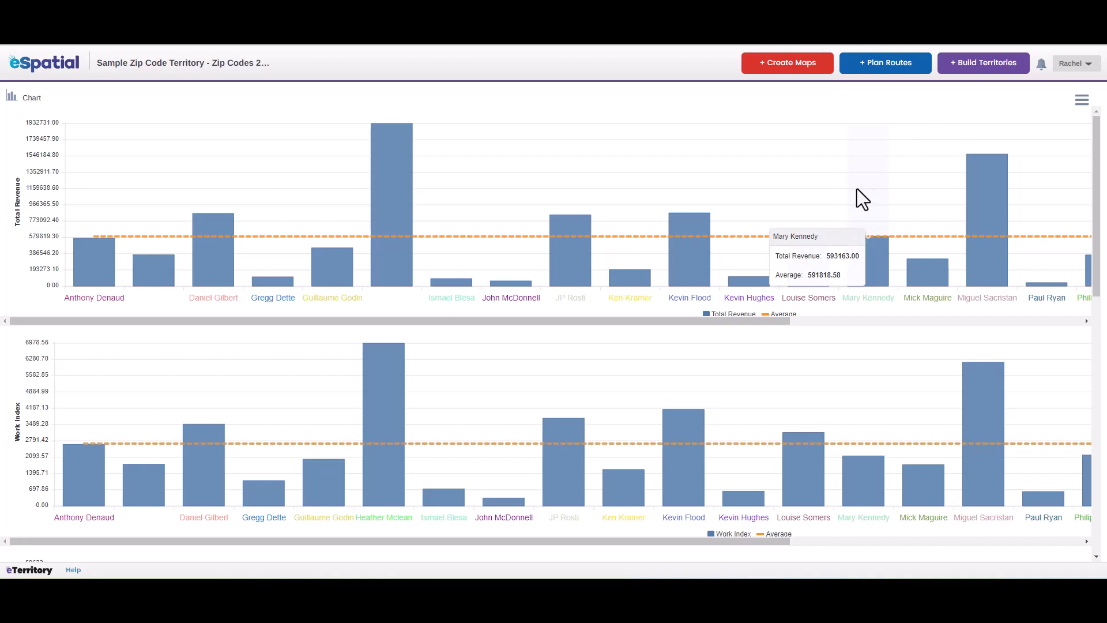
{"action": "left_click", "coordinate": [1081, 101]}
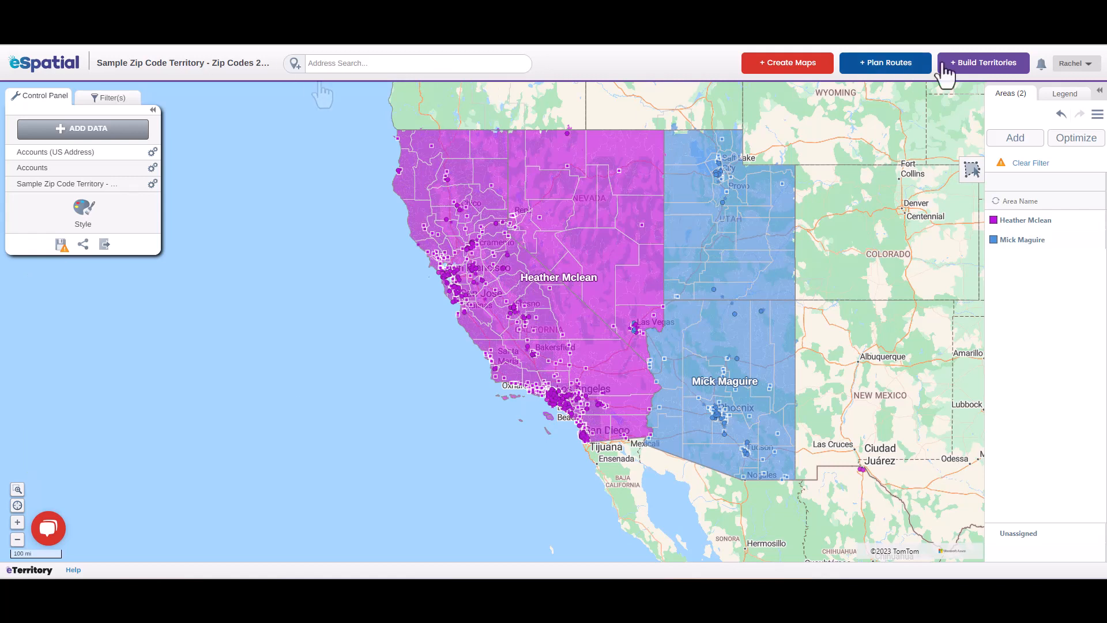
Optimize the two filtered West Coast territories into 3 areas balanced on Total Revenue and return to the map
{"action": "left_click", "coordinate": [1069, 148]}
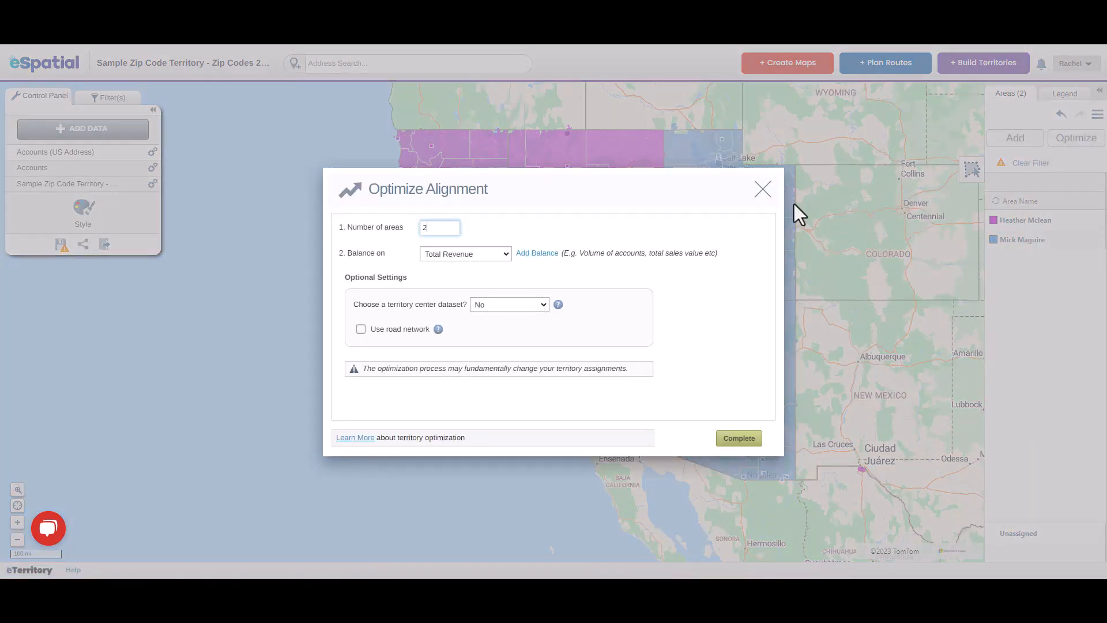
{"action": "left_click", "coordinate": [496, 255]}
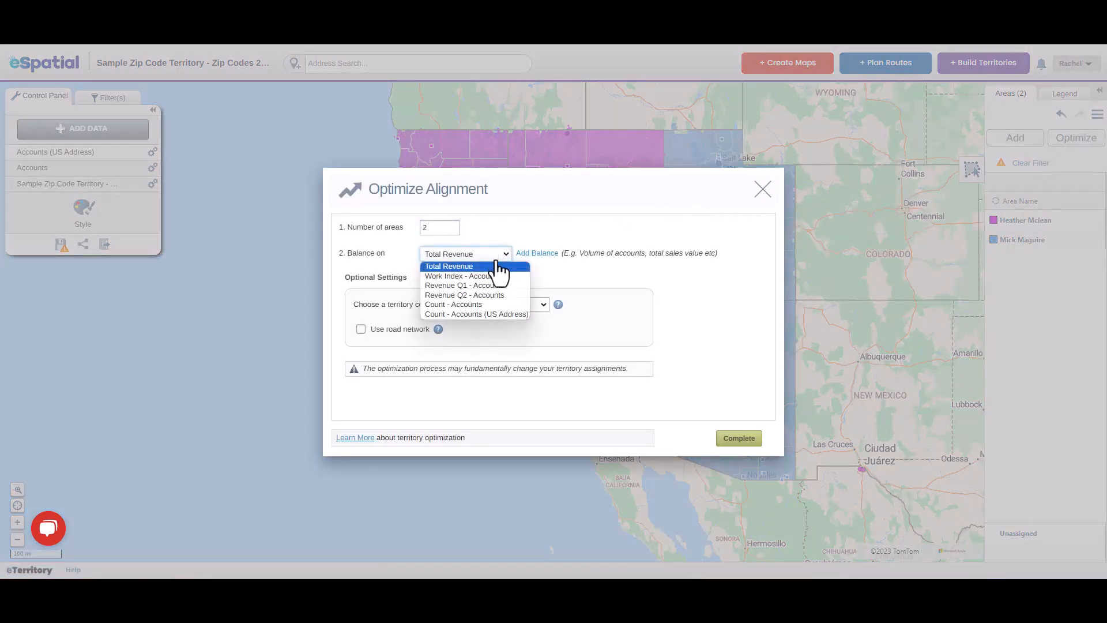
{"action": "left_click", "coordinate": [504, 265]}
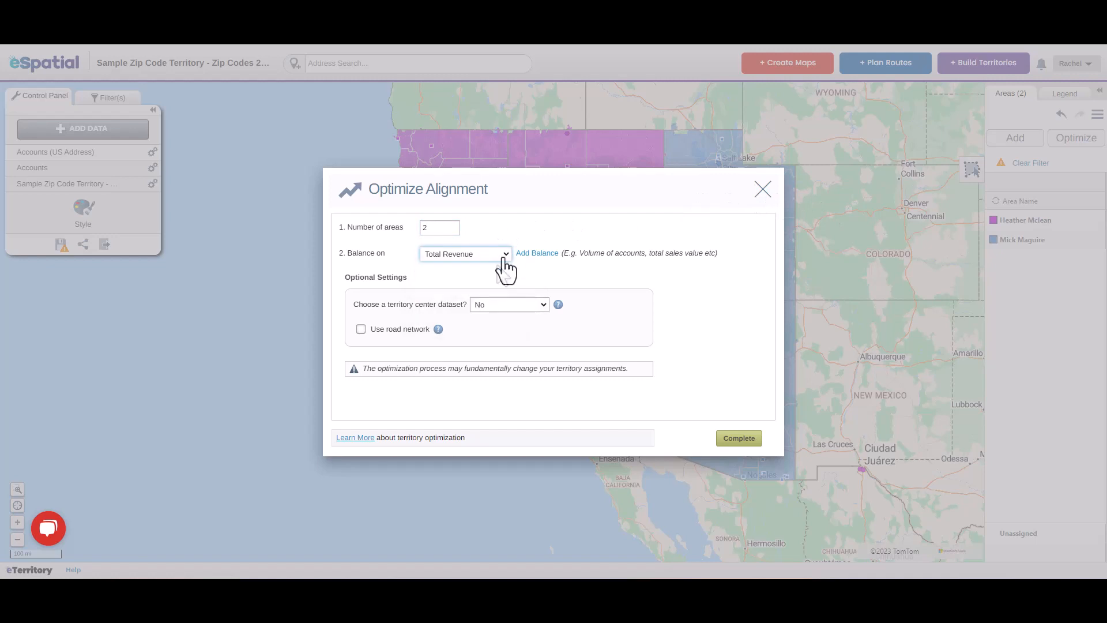
{"action": "left_click", "coordinate": [436, 228]}
{"action": "type", "text": "3"}
{"action": "left_click", "coordinate": [754, 442]}
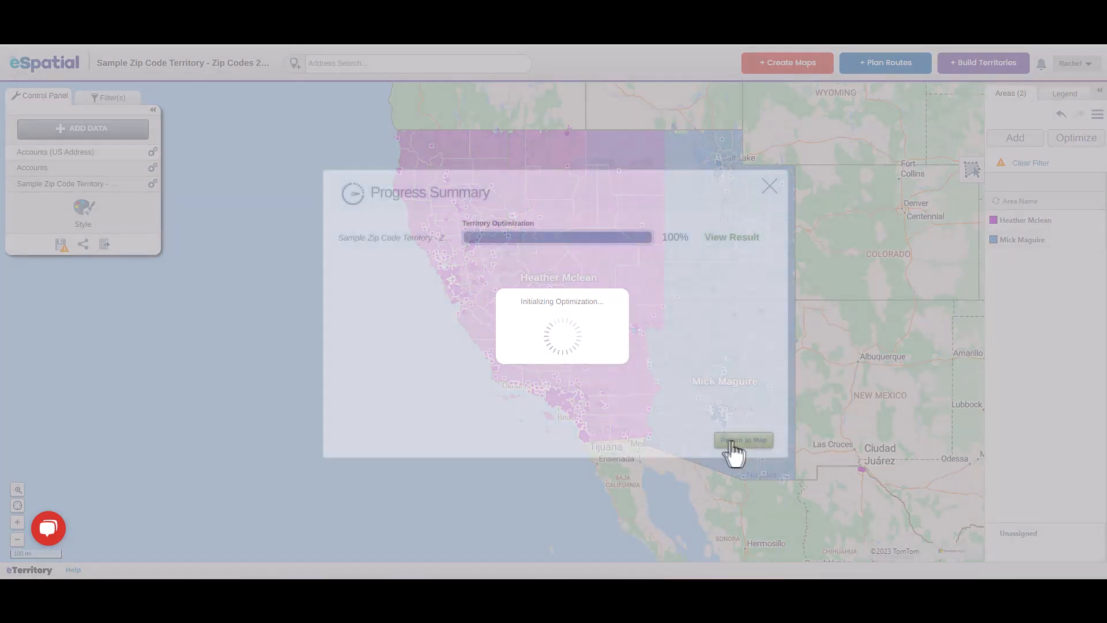
{"action": "left_click", "coordinate": [731, 442]}
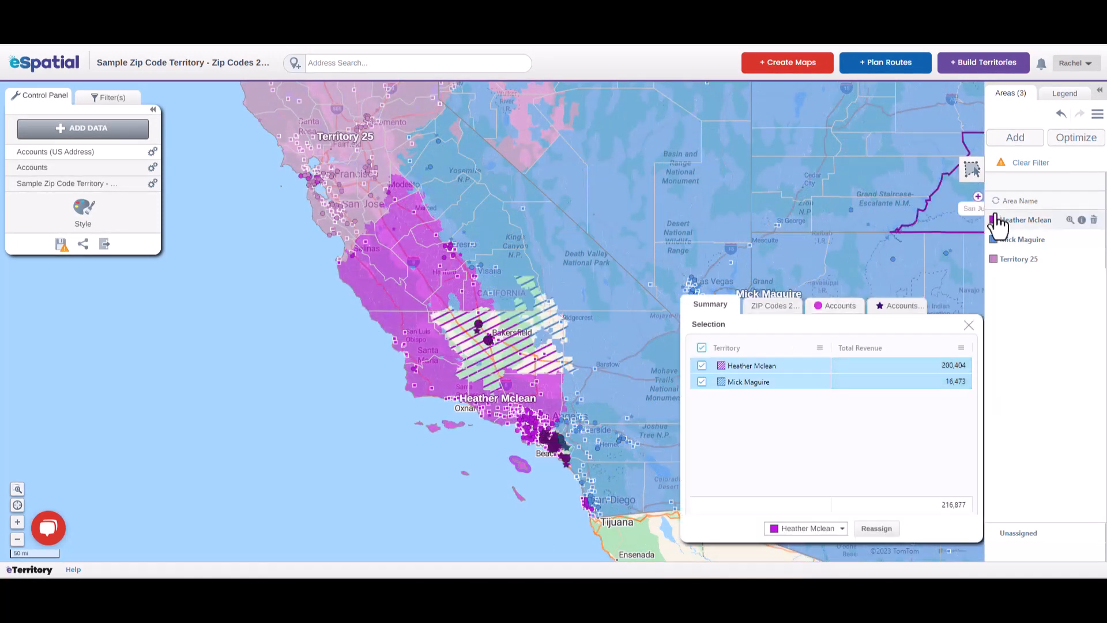
Add the zip codes around Los Angeles to the selection with a drawn polygon and reassign the selection to the purple territory
{"action": "left_click", "coordinate": [972, 169]}
{"action": "left_click", "coordinate": [560, 480]}
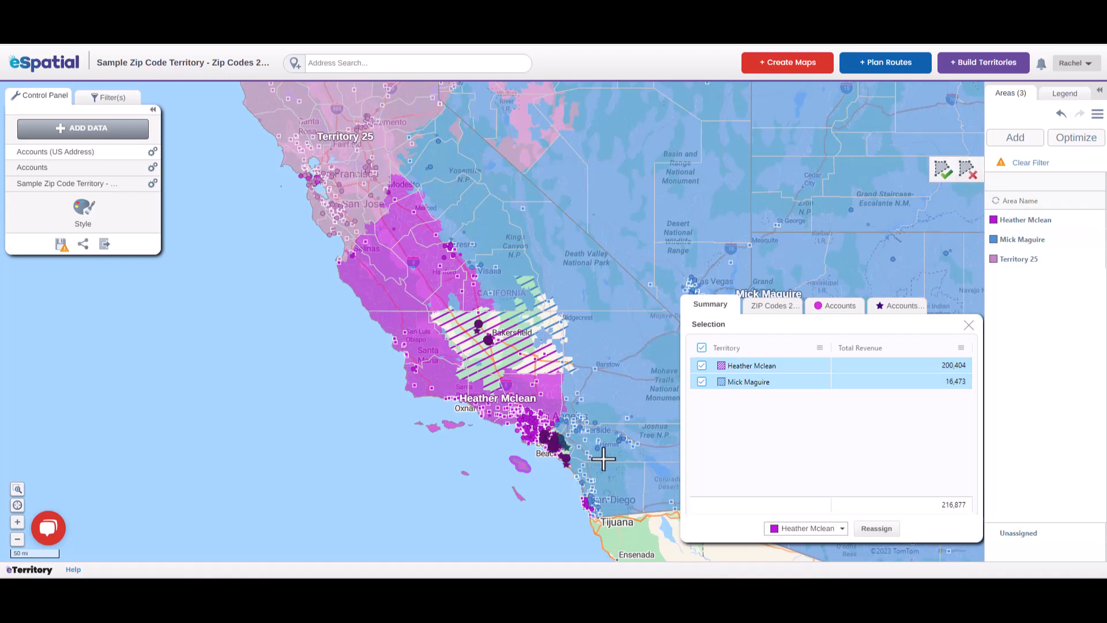
{"action": "left_click", "coordinate": [606, 454]}
{"action": "left_click", "coordinate": [620, 415]}
{"action": "left_click", "coordinate": [586, 382]}
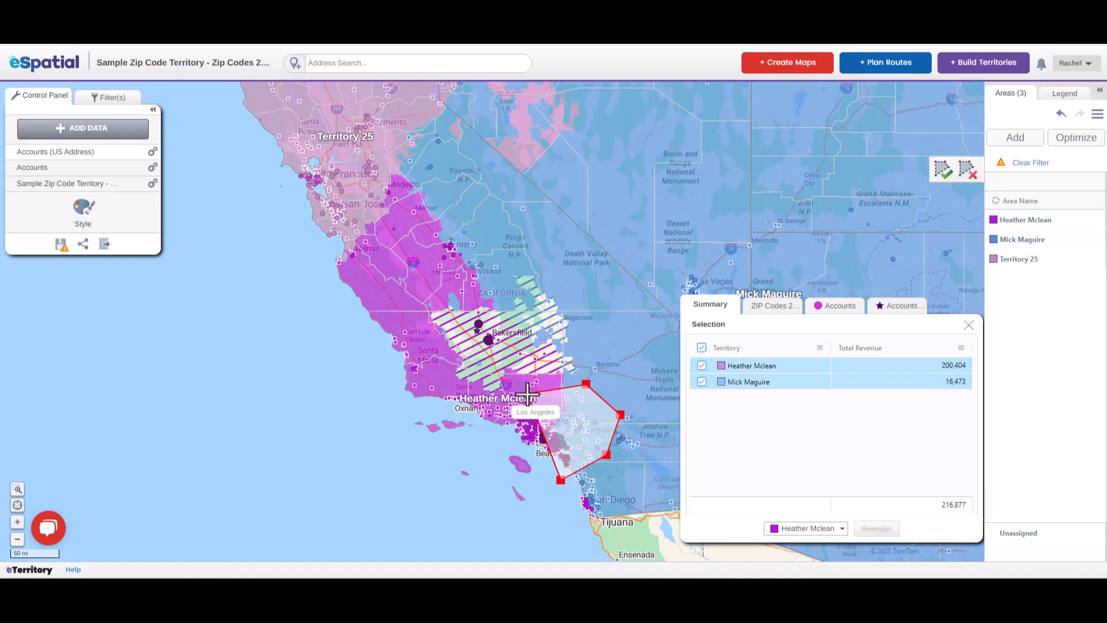
{"action": "left_click", "coordinate": [517, 397]}
{"action": "double_click", "coordinate": [512, 469]}
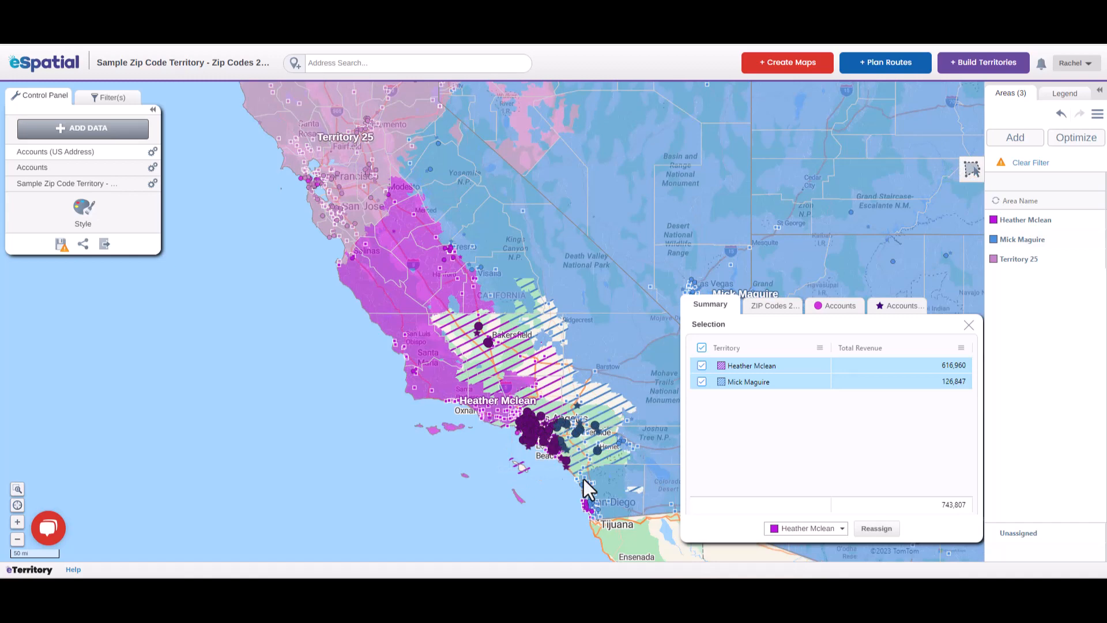
{"action": "left_click", "coordinate": [877, 528]}
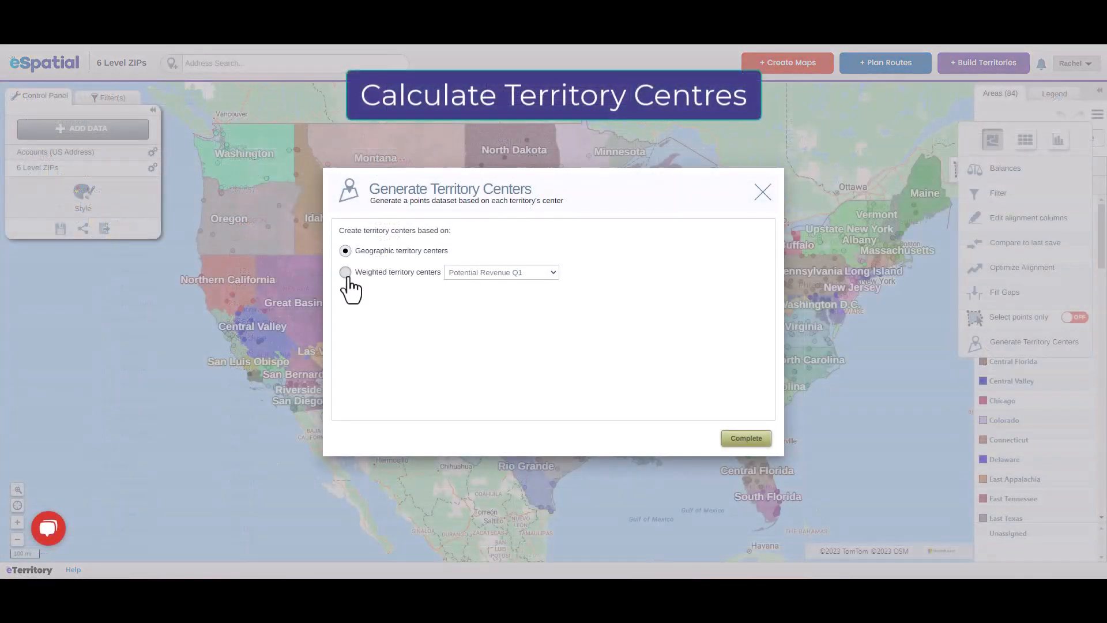
Generate weighted territory centers based on Potential Revenue Q1 for the 6 Level ZIPs map
{"action": "left_click", "coordinate": [345, 272]}
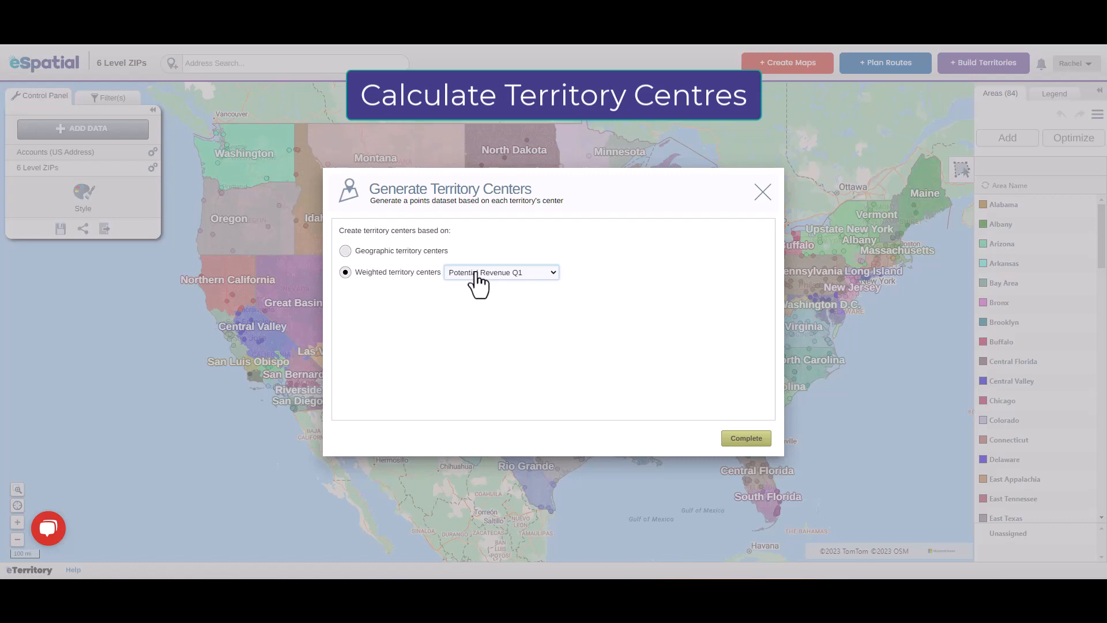
{"action": "left_click", "coordinate": [746, 439]}
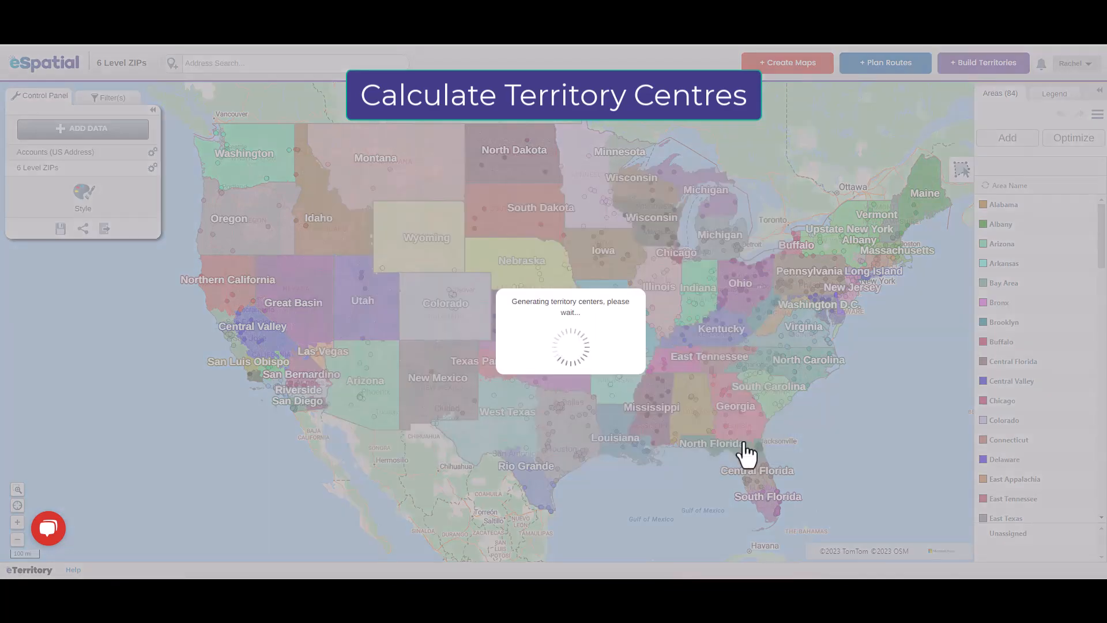